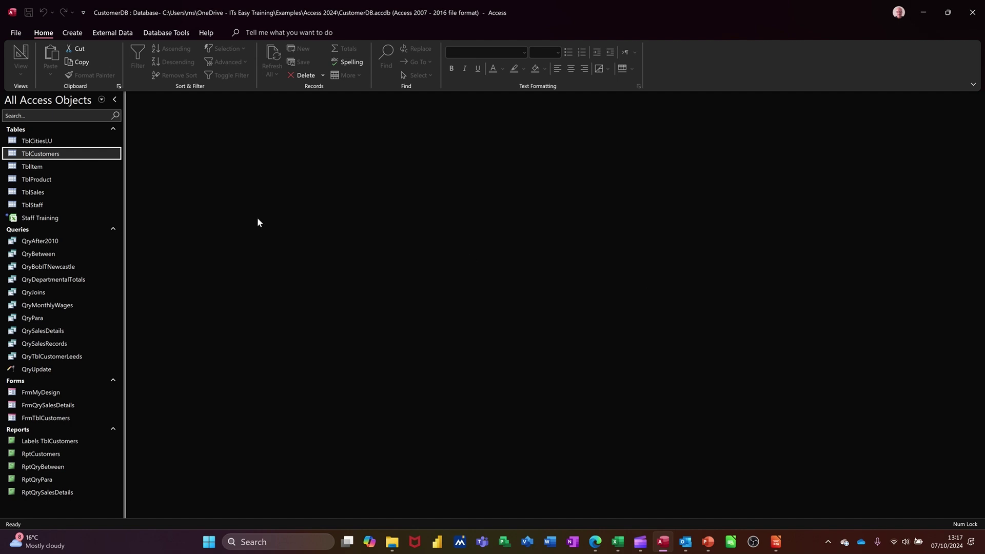
- Open the TblCustomers table to view its 13 customer records
click(56, 153)
double_click(56, 154)
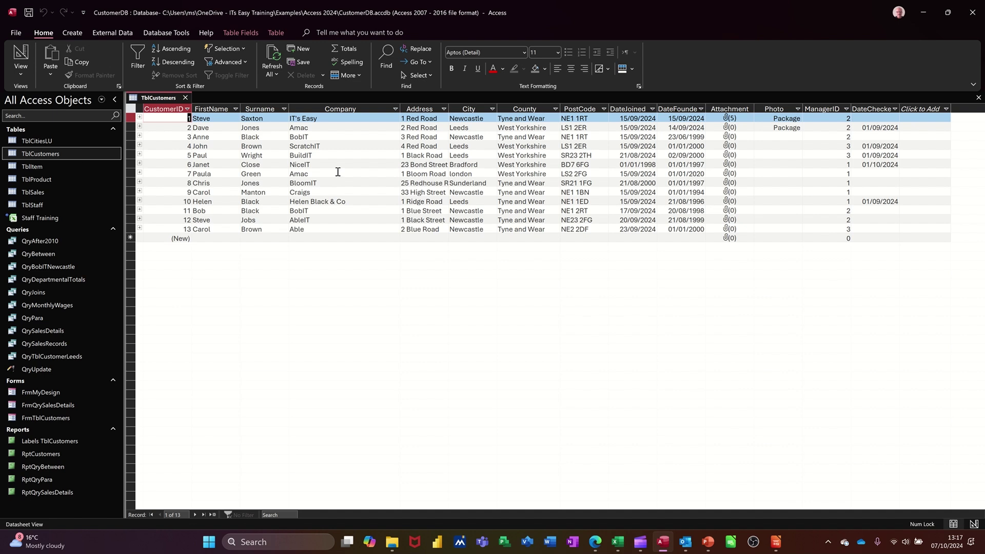
- Close the table and start a new query design with TblCustomers added and its field list enlarged
click(185, 98)
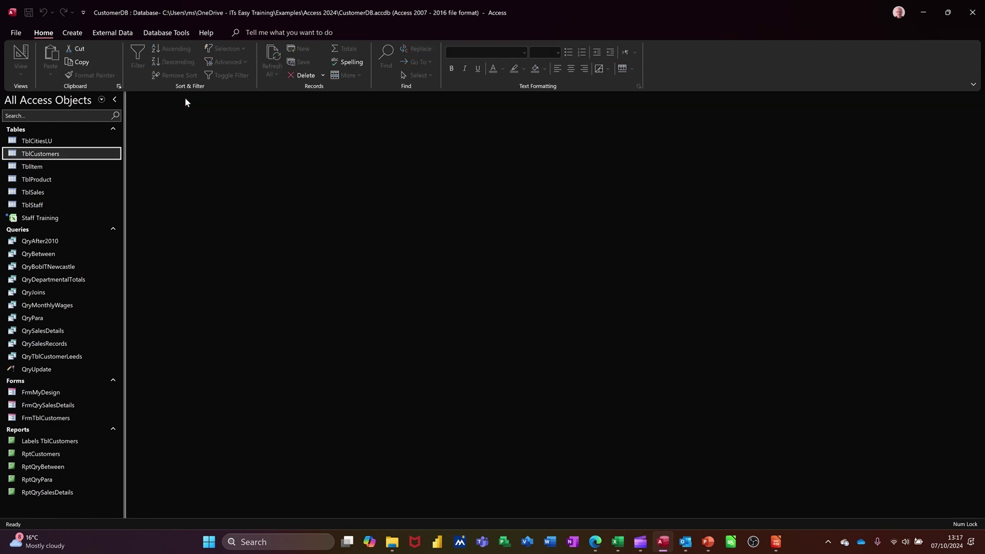
click(79, 34)
click(169, 64)
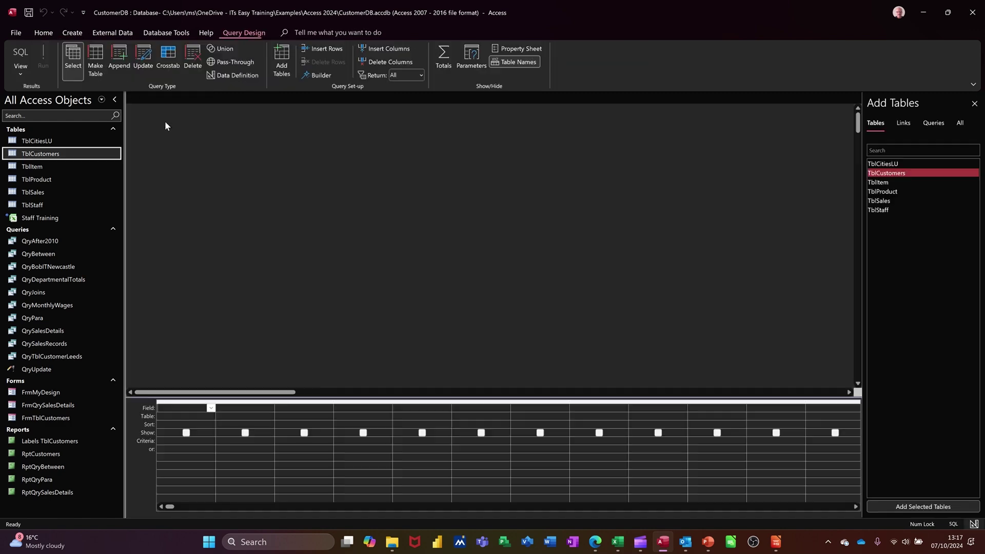
drag(72, 153, 272, 169)
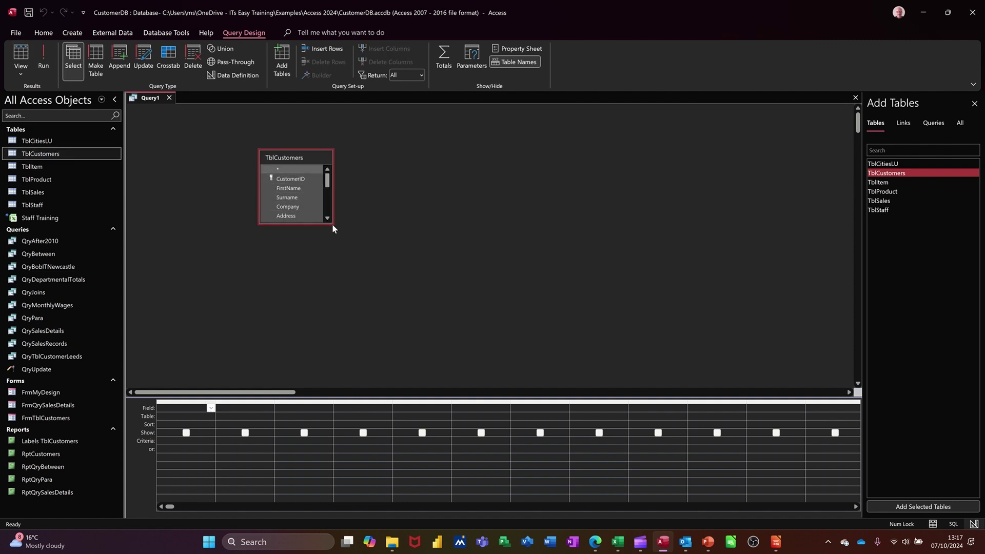
drag(332, 224, 416, 310)
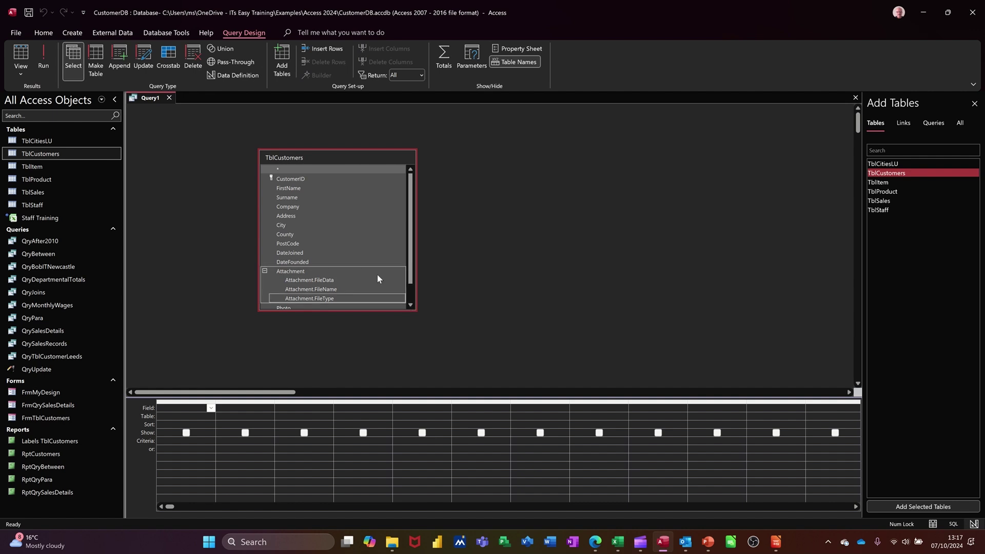
- Add FirstName, Surname and Company to the query grid and run it to list all 13 customers
click(309, 195)
double_click(310, 192)
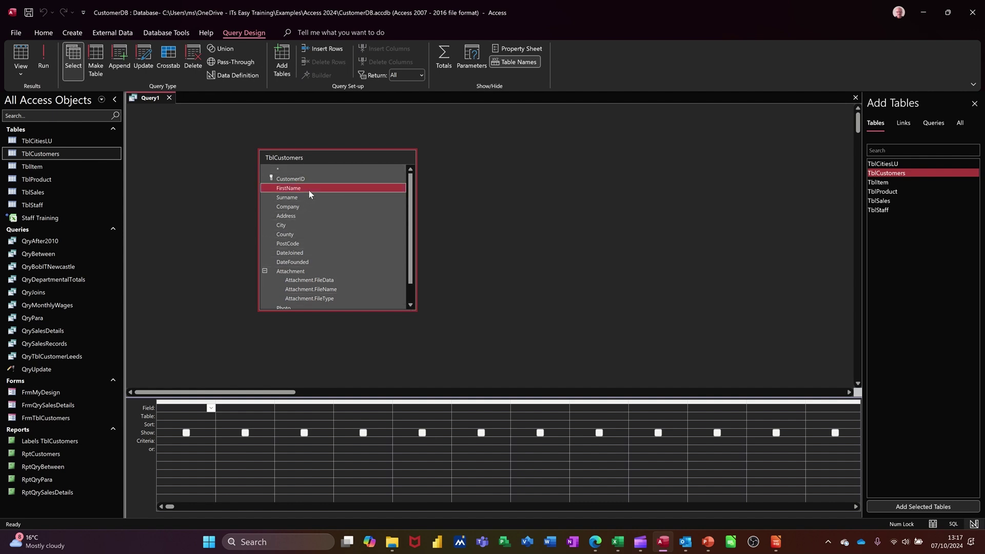
click(302, 198)
double_click(302, 197)
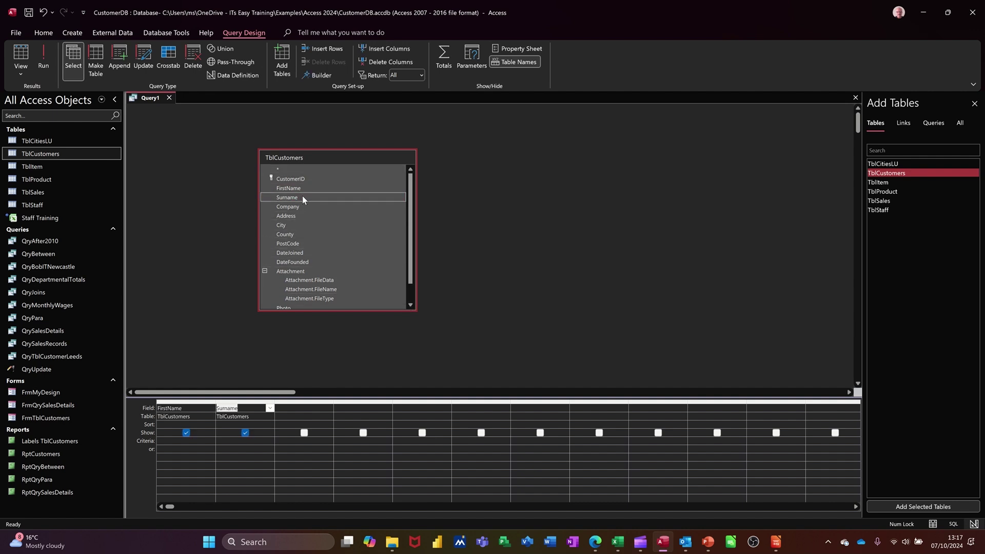
click(304, 205)
double_click(304, 206)
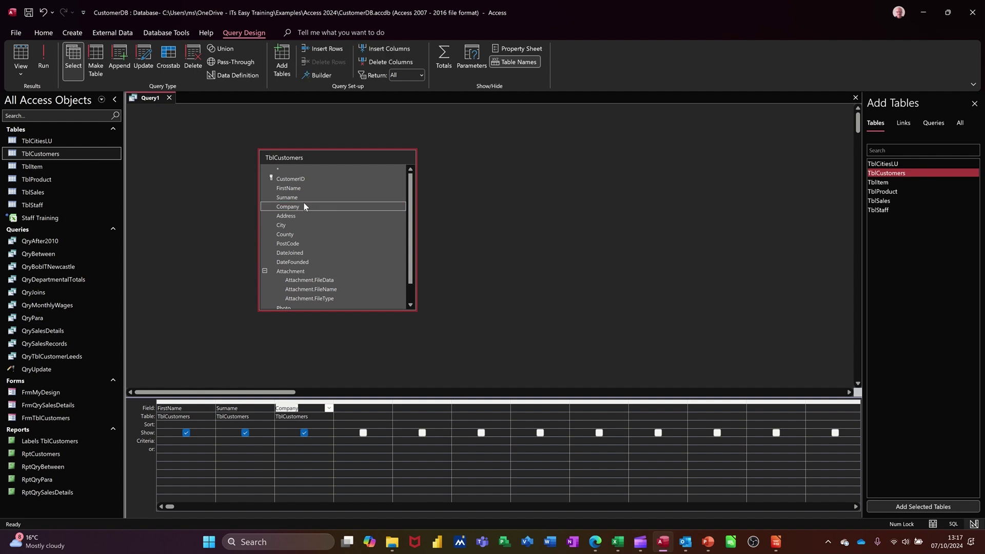
click(45, 59)
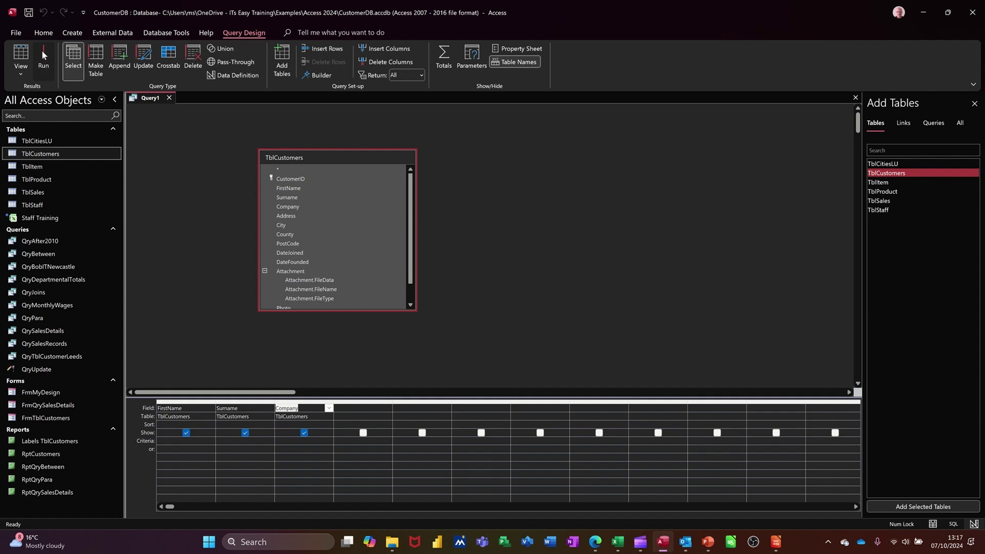
click(42, 50)
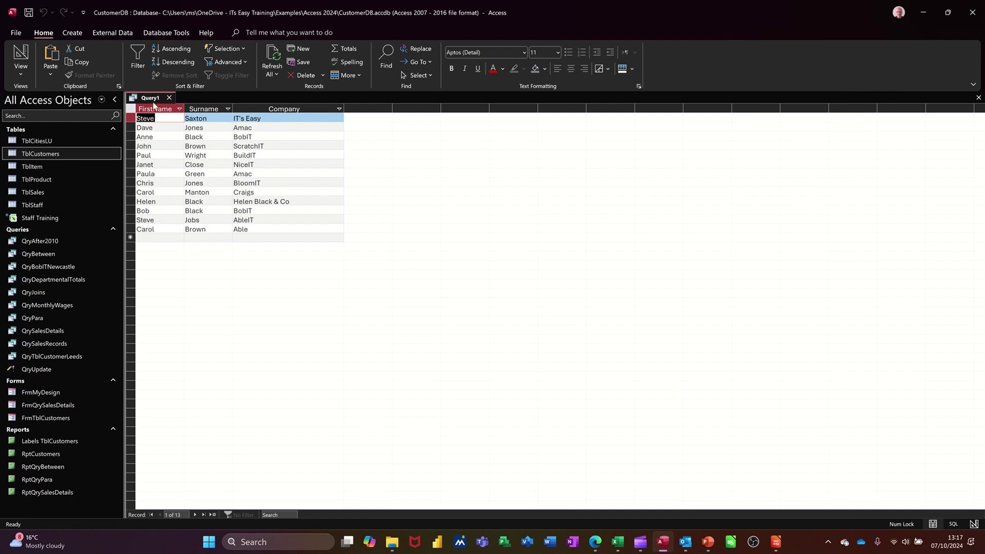
- In the fourth column, enter the expression Heading:[firstname]&" "&[surname] using the Zoom box
click(21, 57)
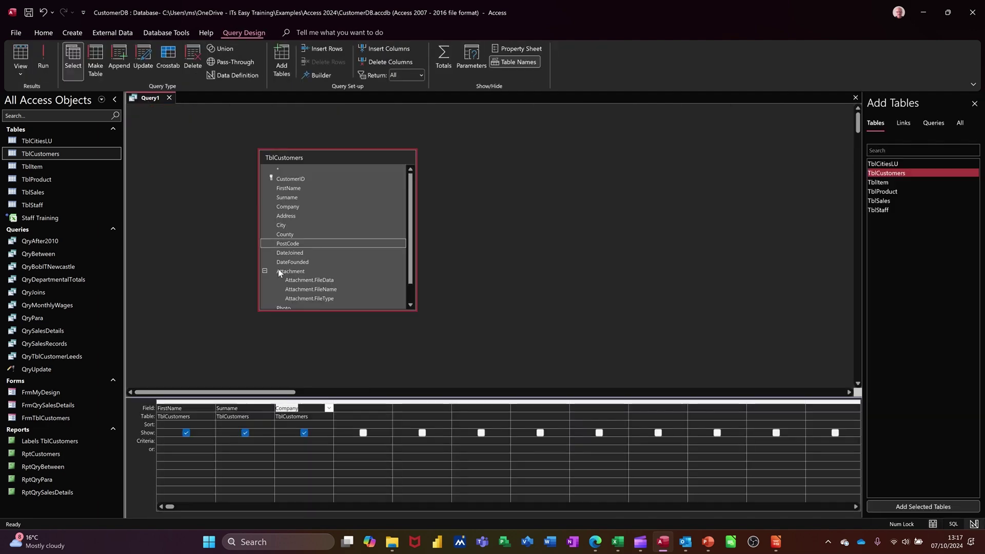
click(354, 406)
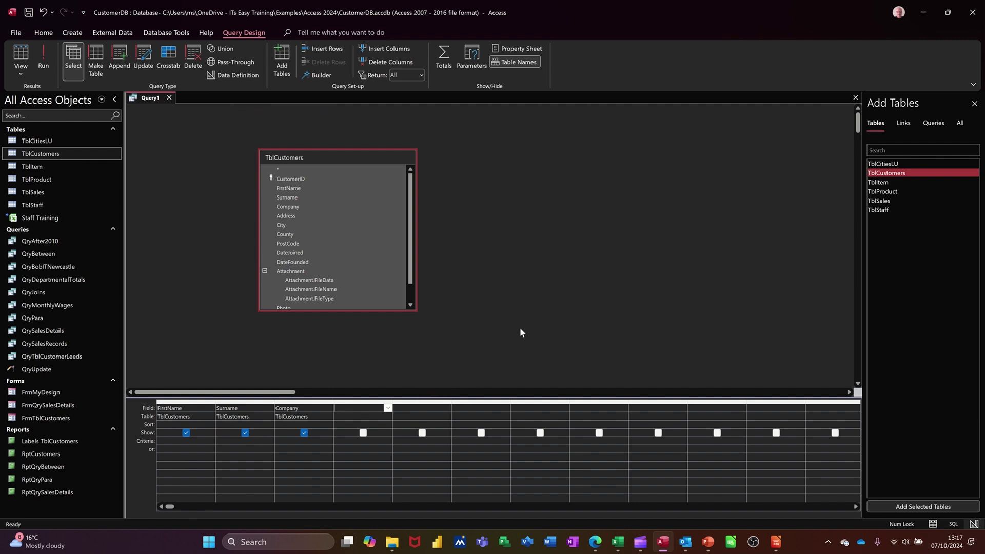
key(shift+F2)
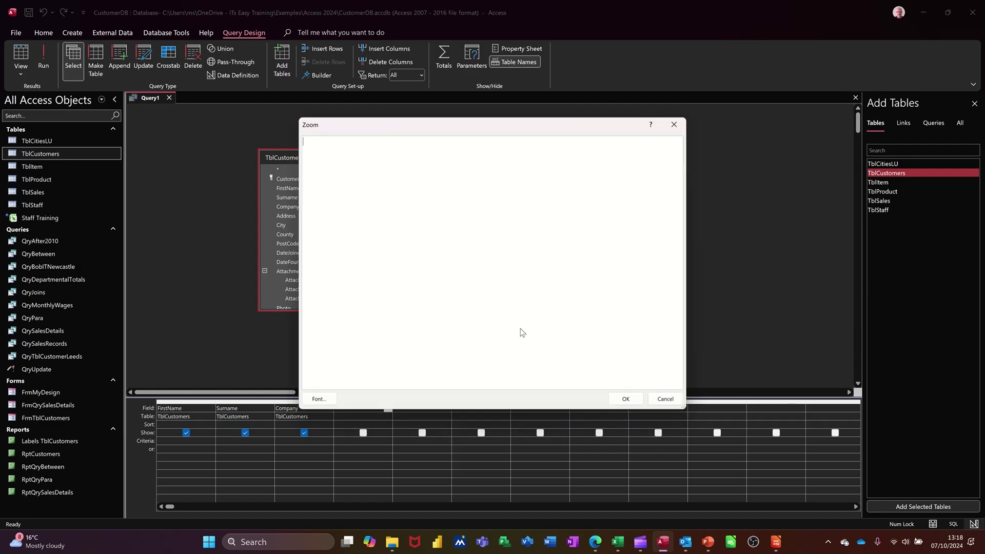
click(520, 332)
text(Heading)
text([firstname)
text(" "&[surname)
click(614, 402)
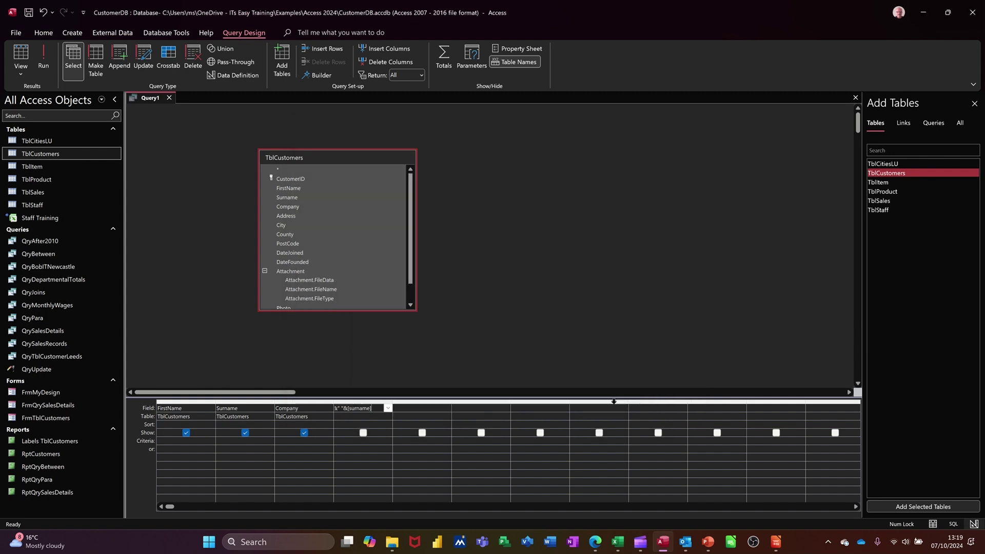
click(43, 64)
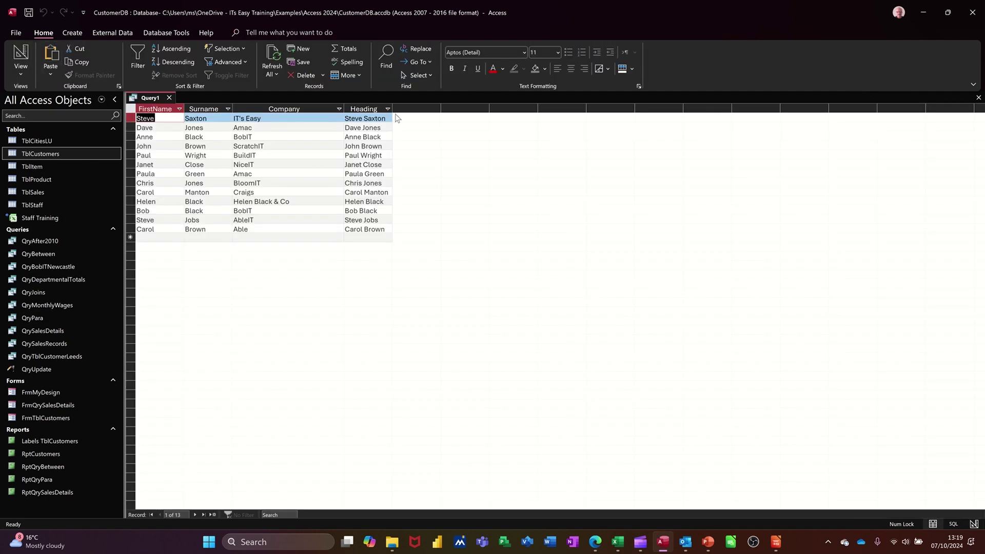
double_click(393, 109)
- Append &" from "&[company] to the Heading expression in the Zoom box
click(29, 55)
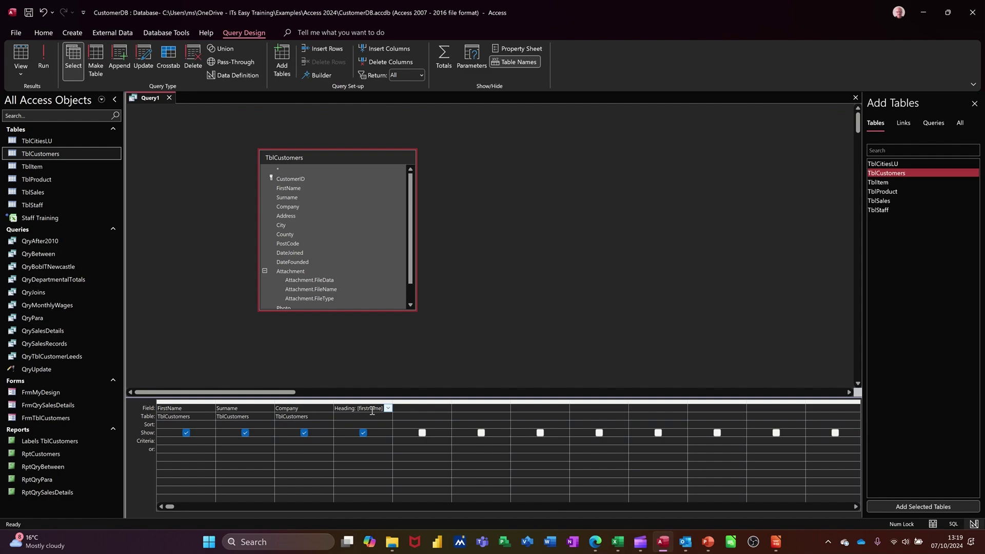
key(shift+F2)
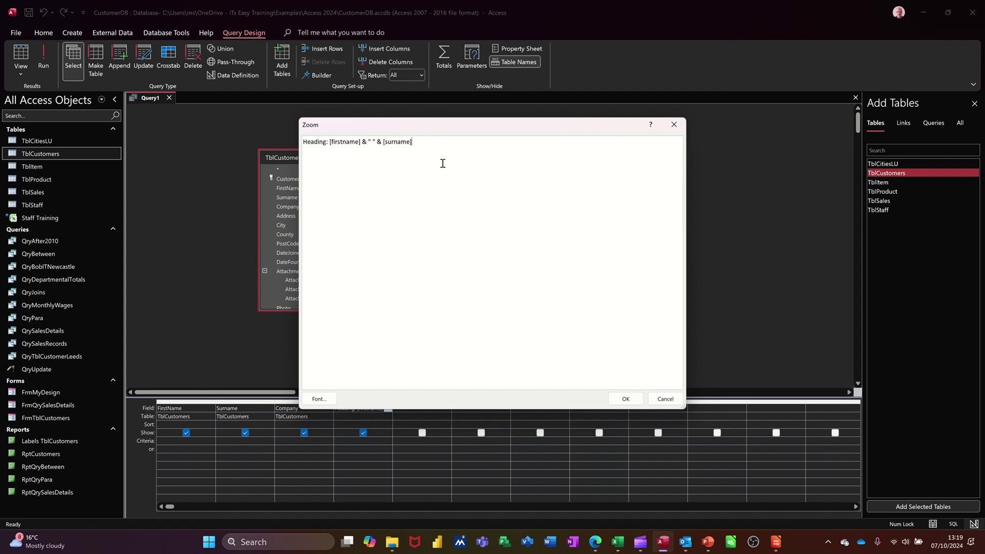
text(&)
text(rom")
key(BackSpace)
text(")
text(&[company])
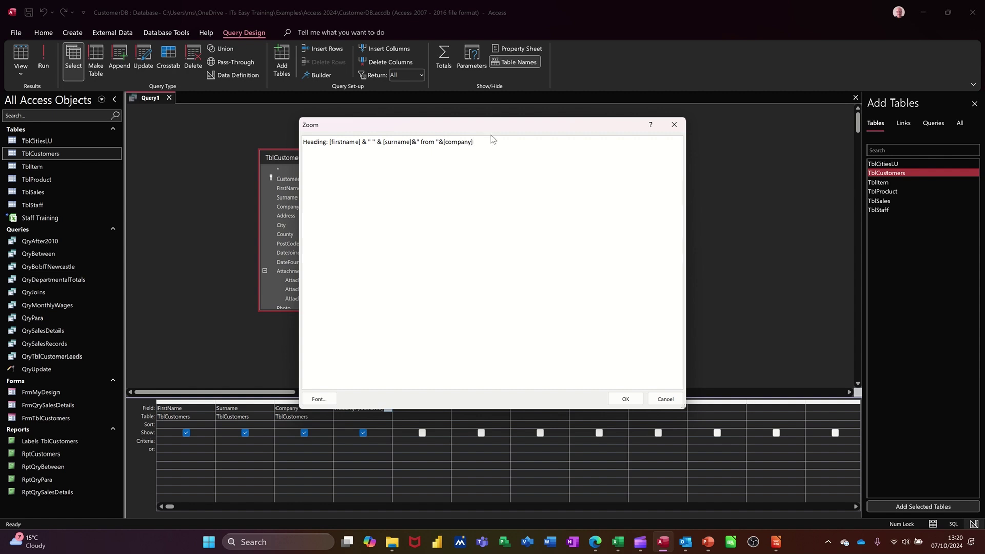
click(625, 399)
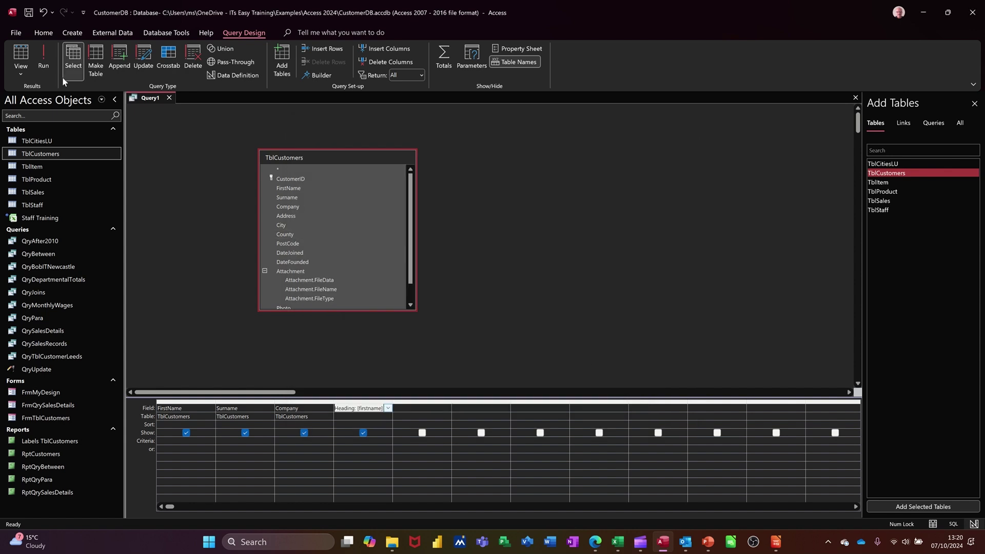
click(43, 57)
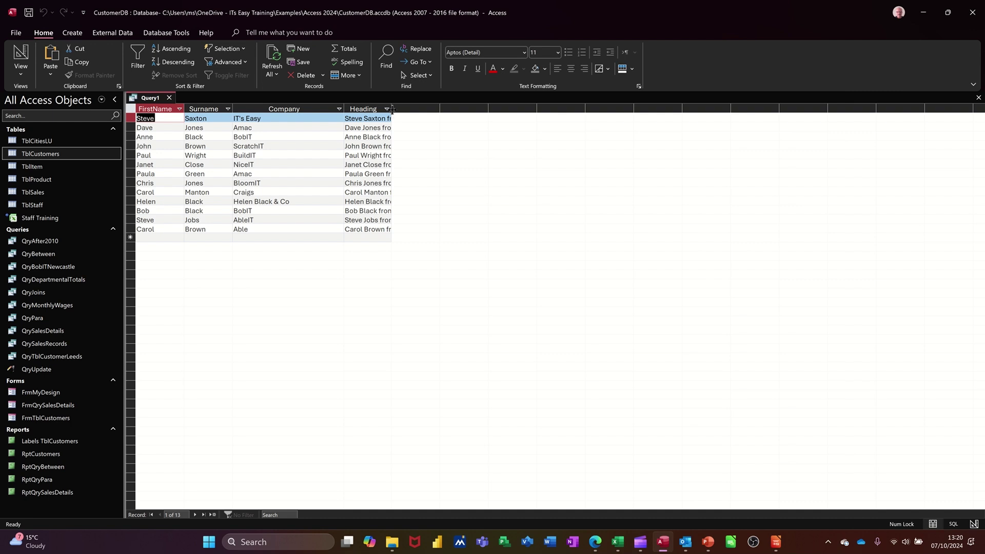
double_click(392, 110)
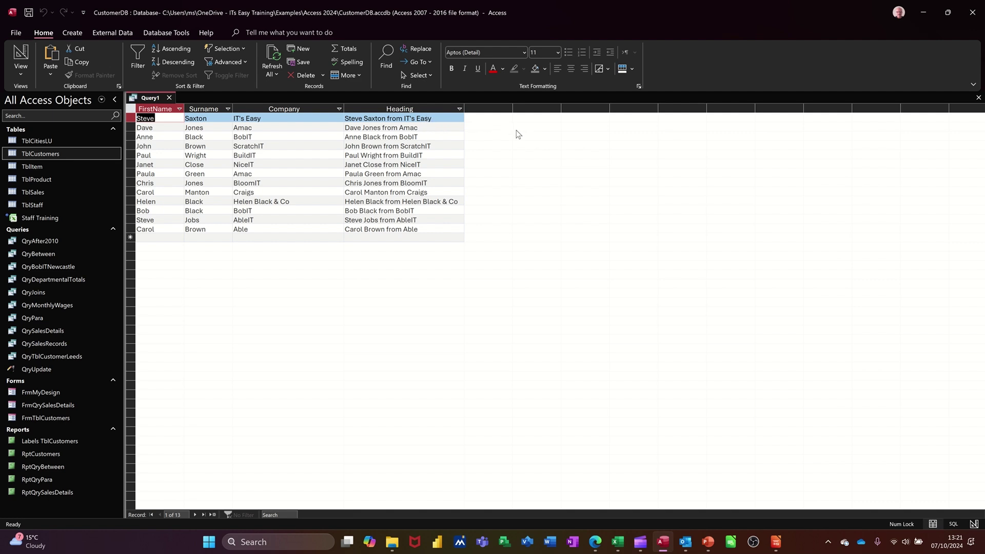
- In the fifth column, enter Established:[company]&" was founded on "&[datefounded] via the Zoom box
click(11, 52)
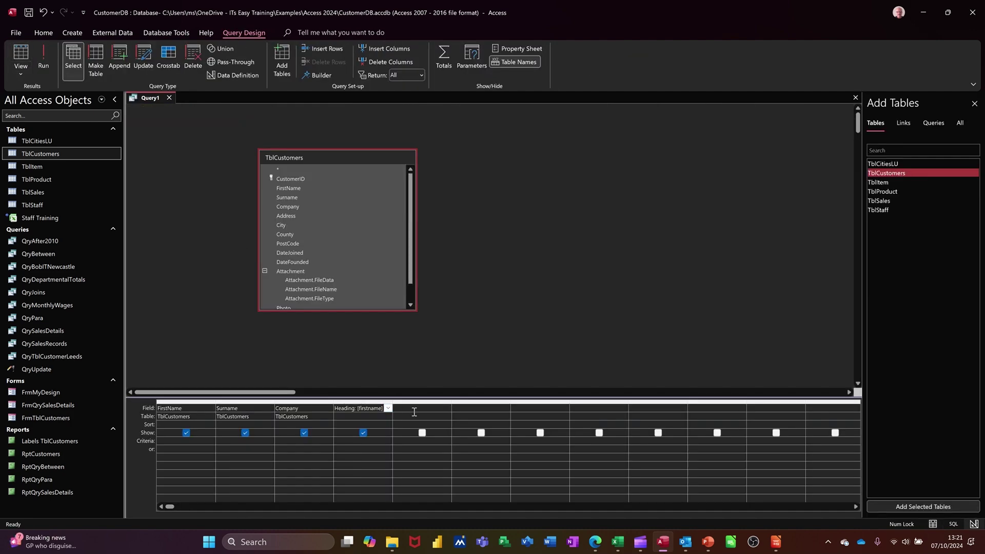
click(413, 416)
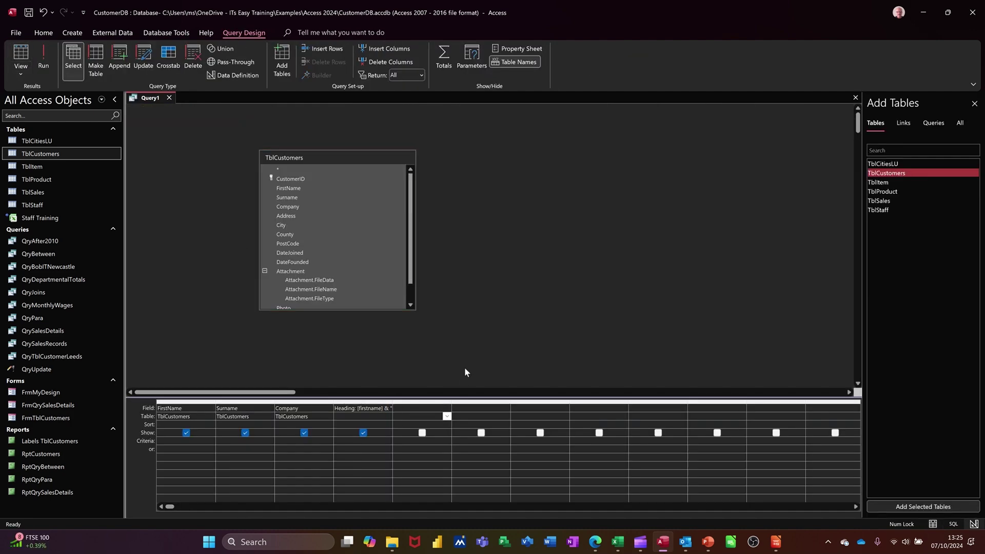
click(409, 408)
key(shift+F2)
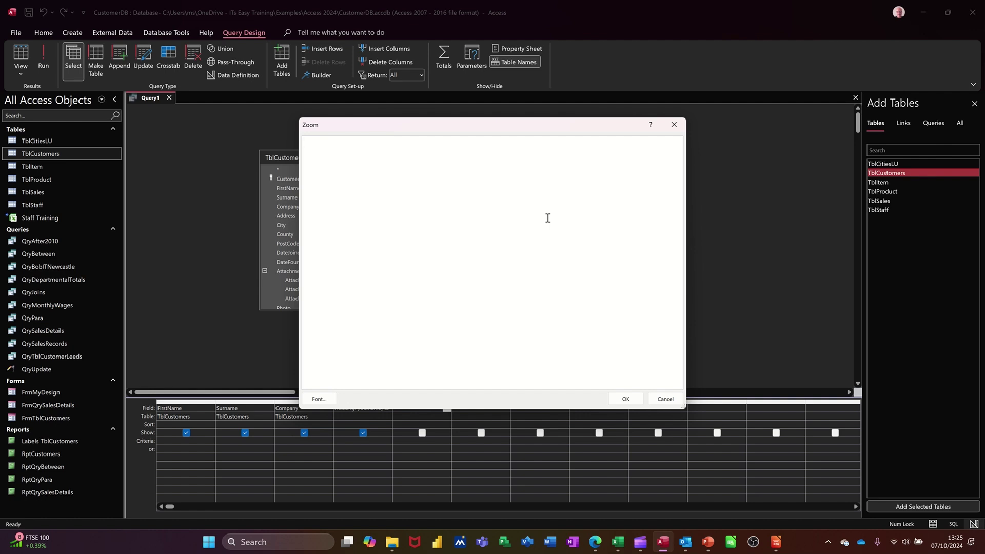
text(Established:[company]&")
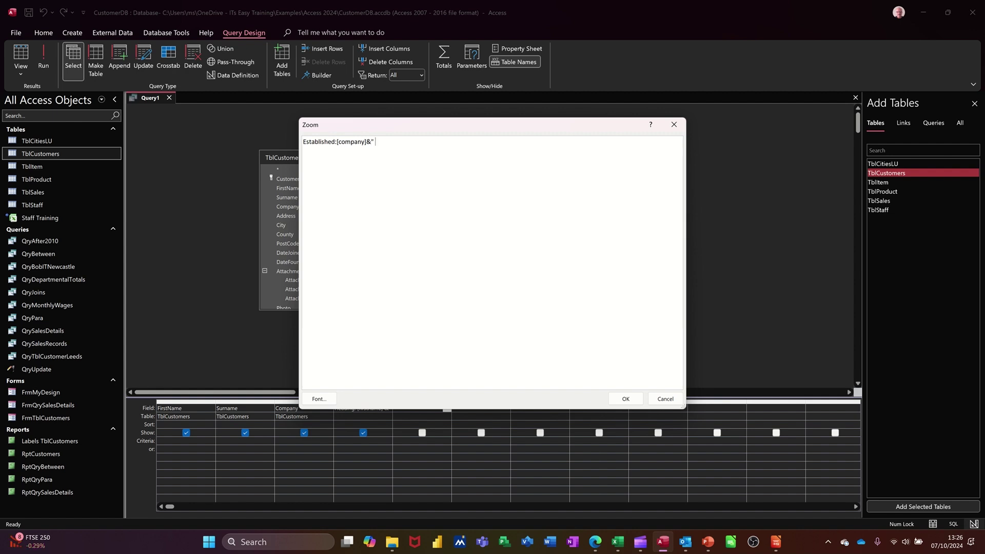
text( W)
key(BackSpace)
text(was founded on)
text("&[datefounded)
click(623, 402)
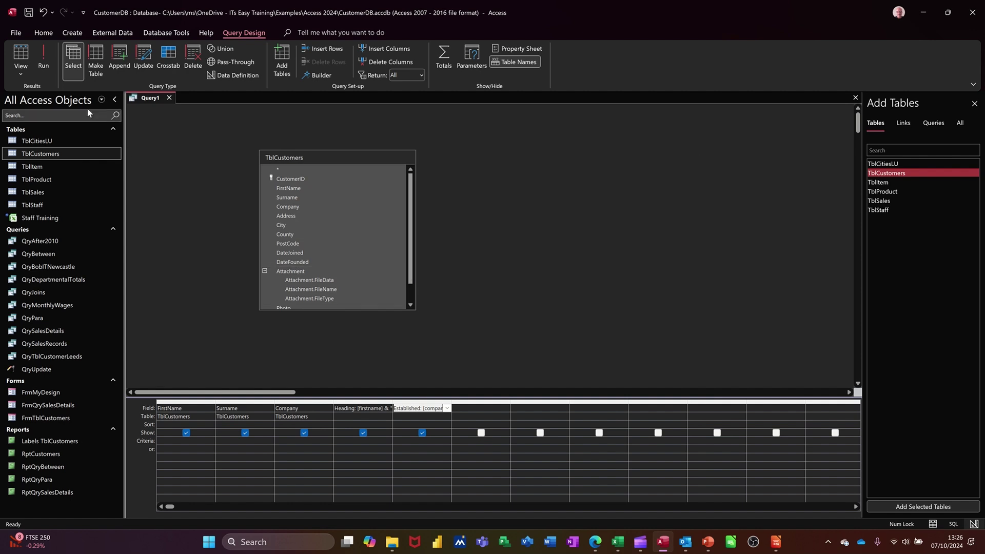
- Run the query and autofit Established to show text like 'IT's Easy was founded on 15/09/2024'
click(44, 58)
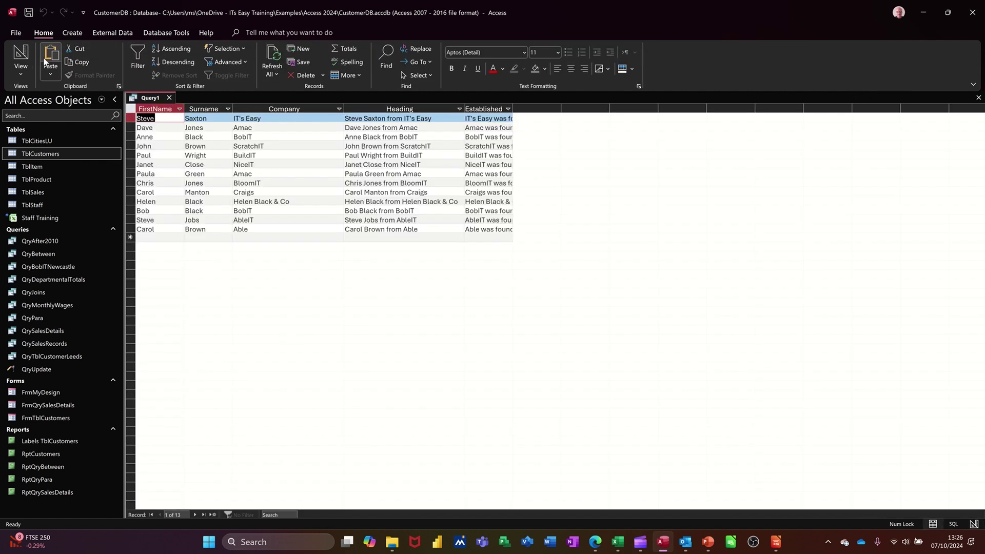
double_click(513, 108)
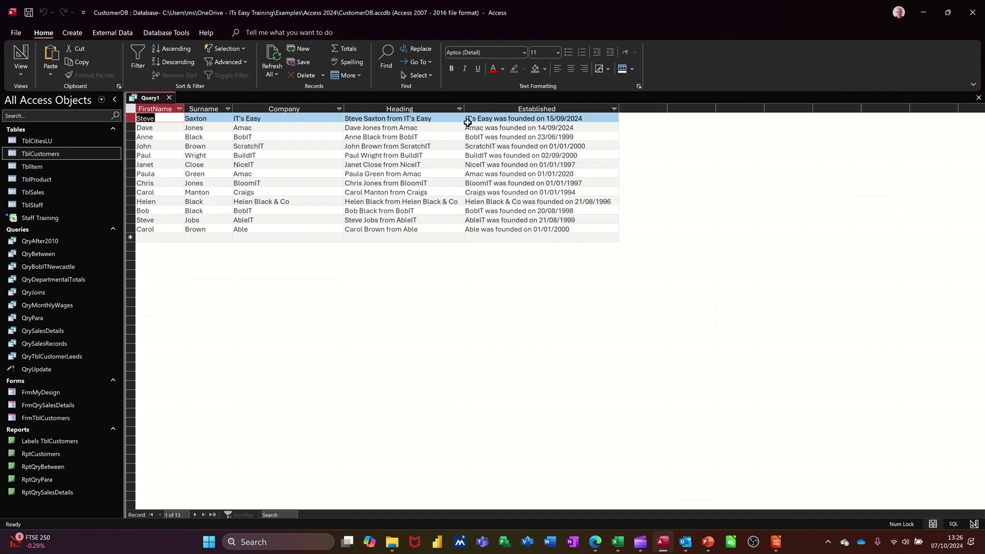